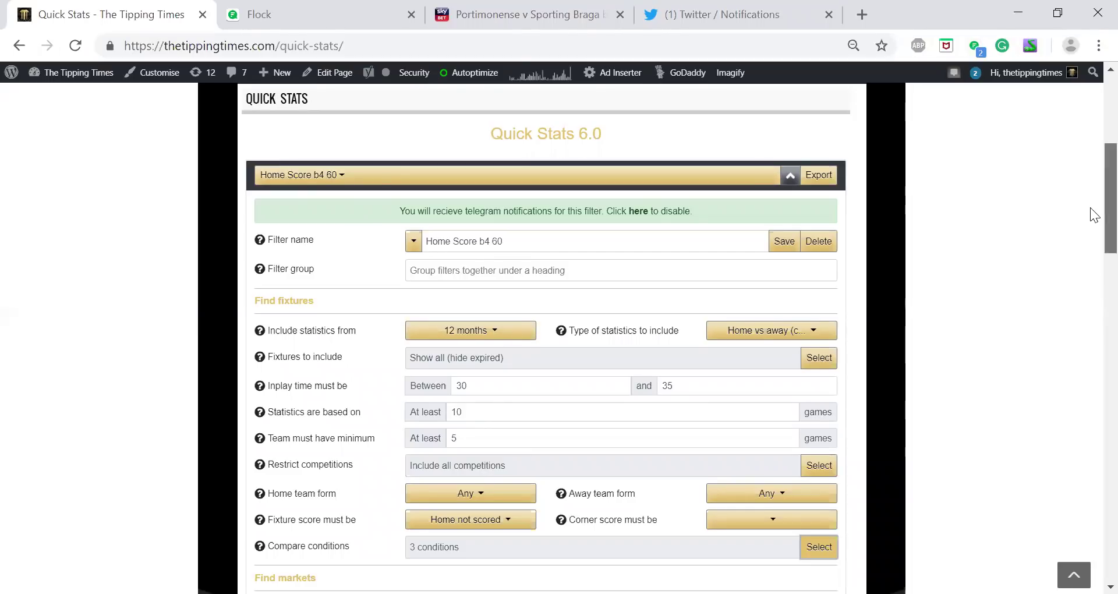
# Step: Read the help for the in-play time condition and review the in-play time range and minimum games settings
pyautogui.scroll(-4, 1089, 221)
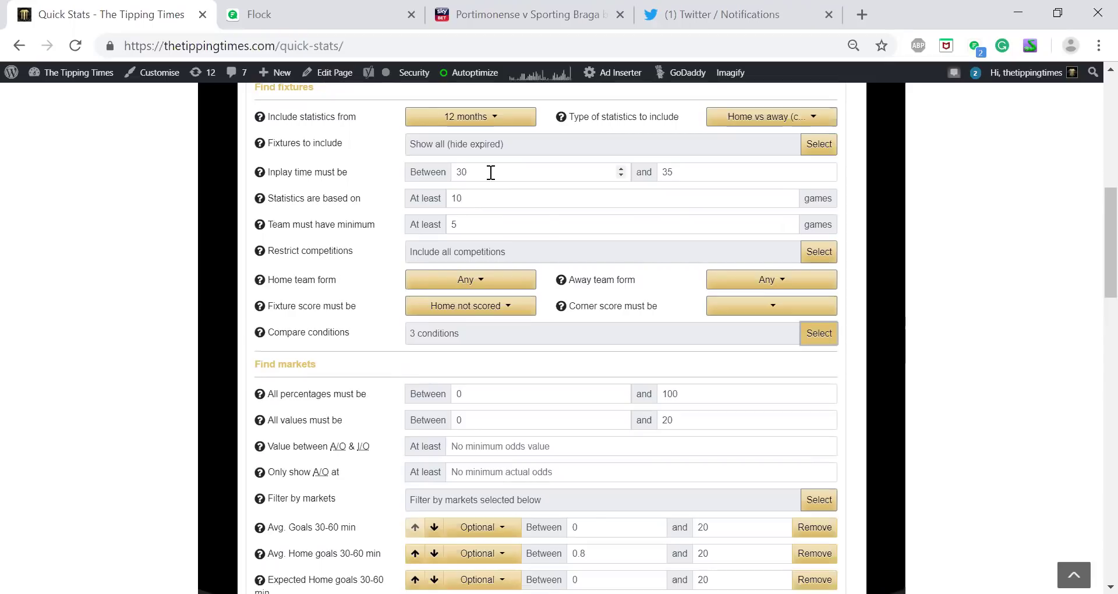
pyautogui.moveTo(358, 174); pyautogui.dragTo(263, 173)
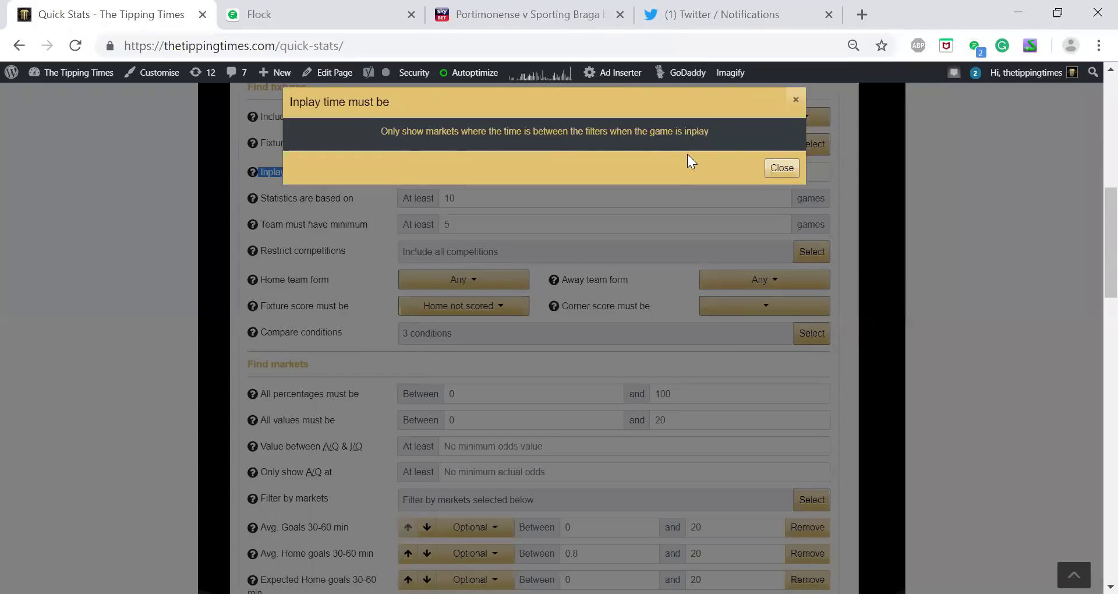
pyautogui.click(780, 168)
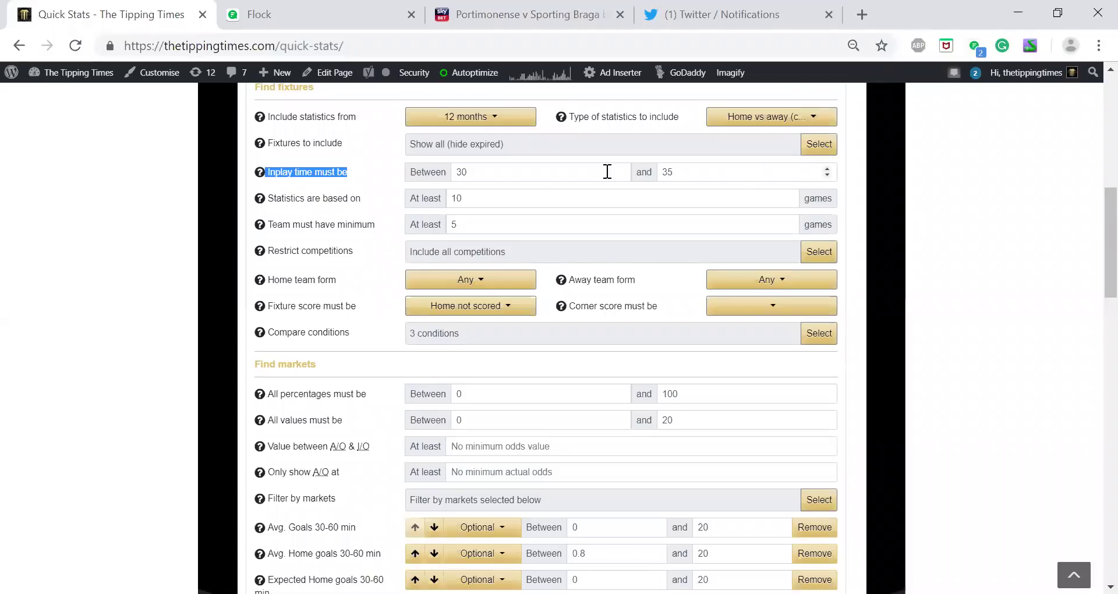
pyautogui.click(549, 179)
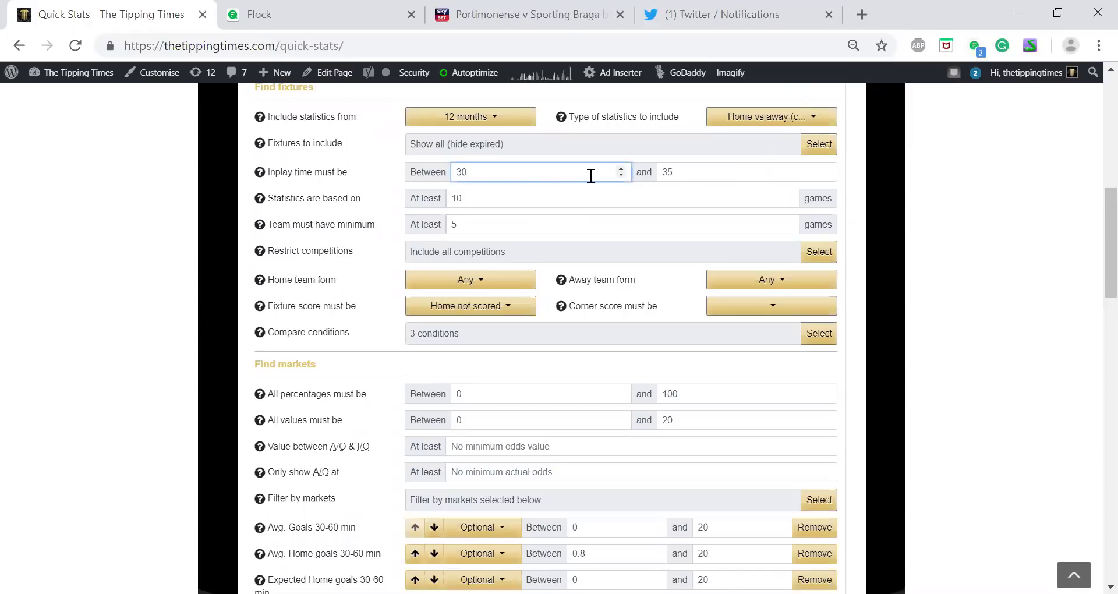
pyautogui.click(711, 168)
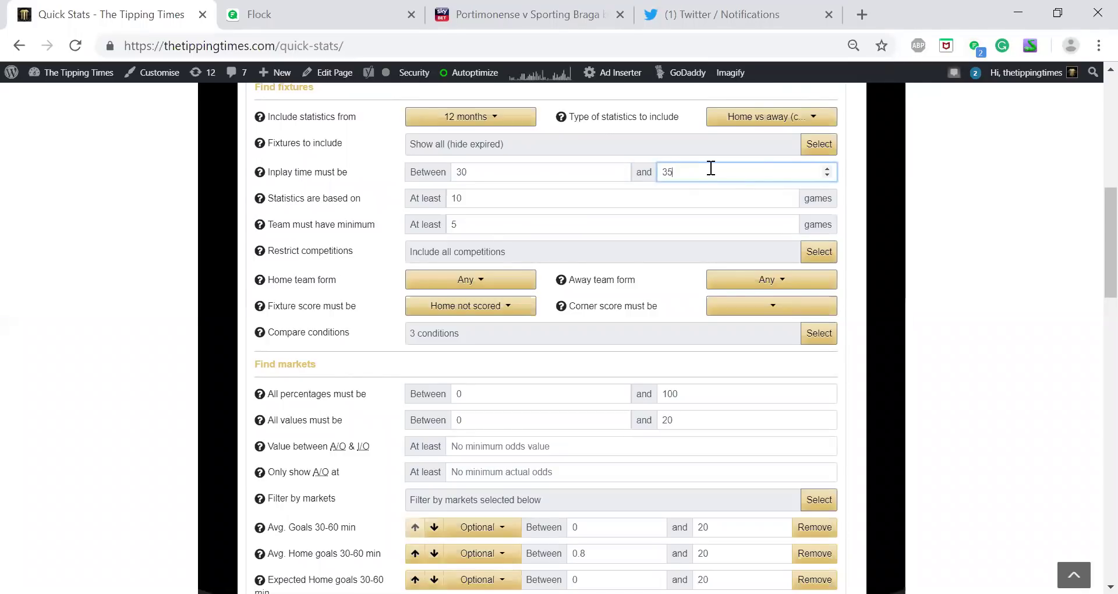
pyautogui.click(479, 202)
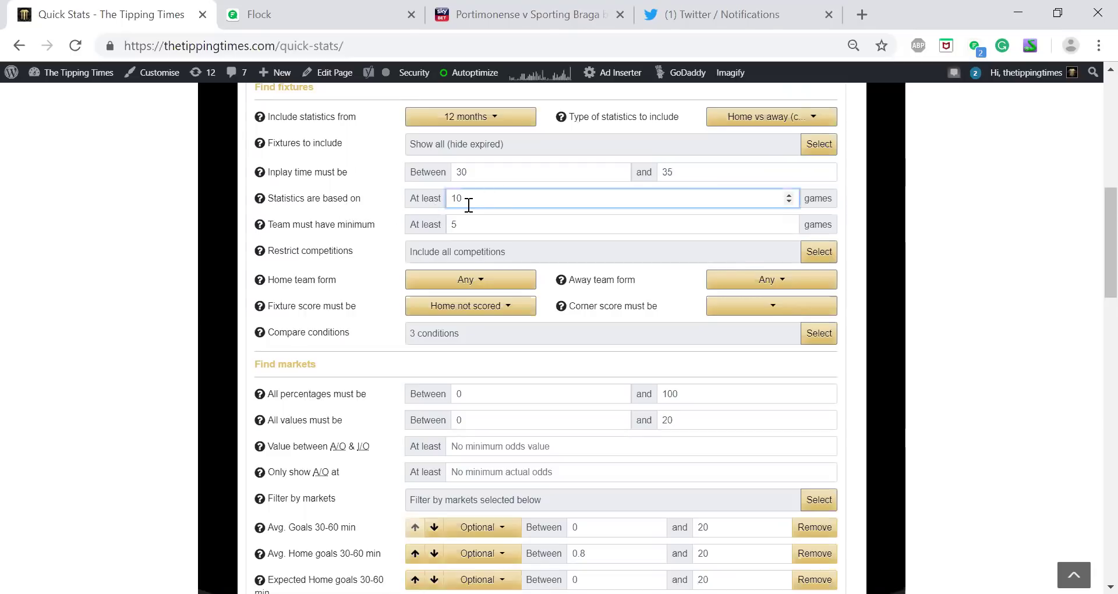
pyautogui.click(479, 229)
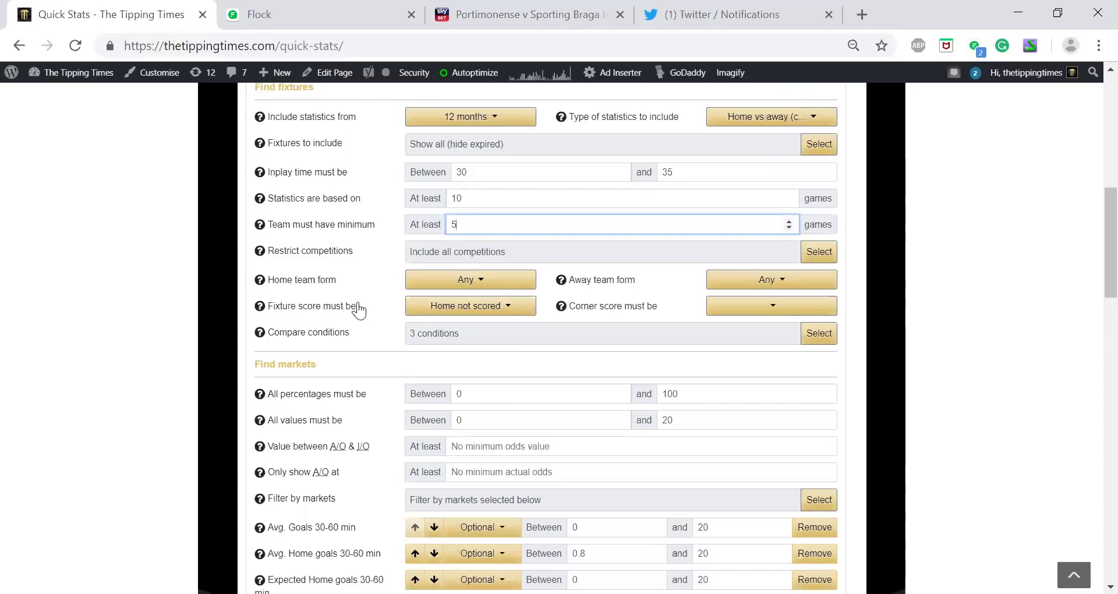
# Step: Set the fixture score condition to Home not scored
pyautogui.click(484, 307)
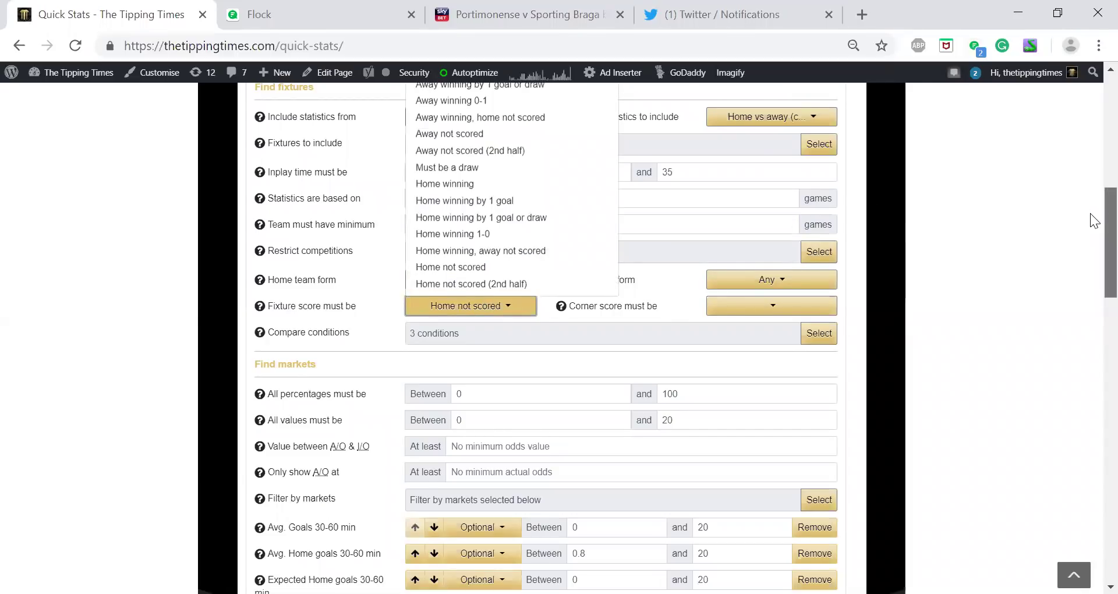
pyautogui.scroll(3, 1090, 192)
pyautogui.scroll(2, 1090, 170)
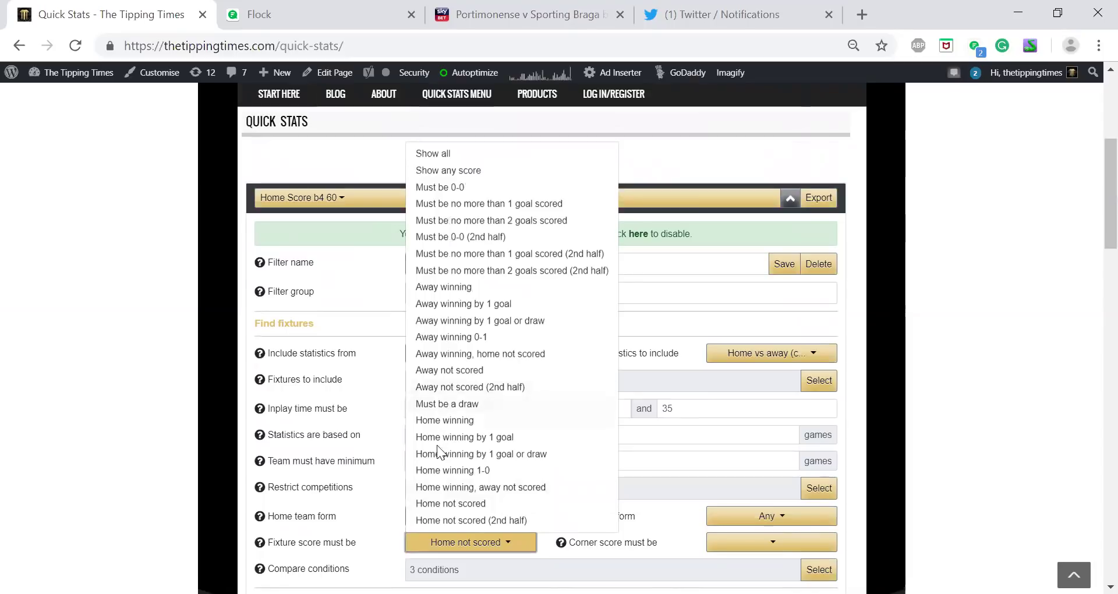
pyautogui.click(439, 505)
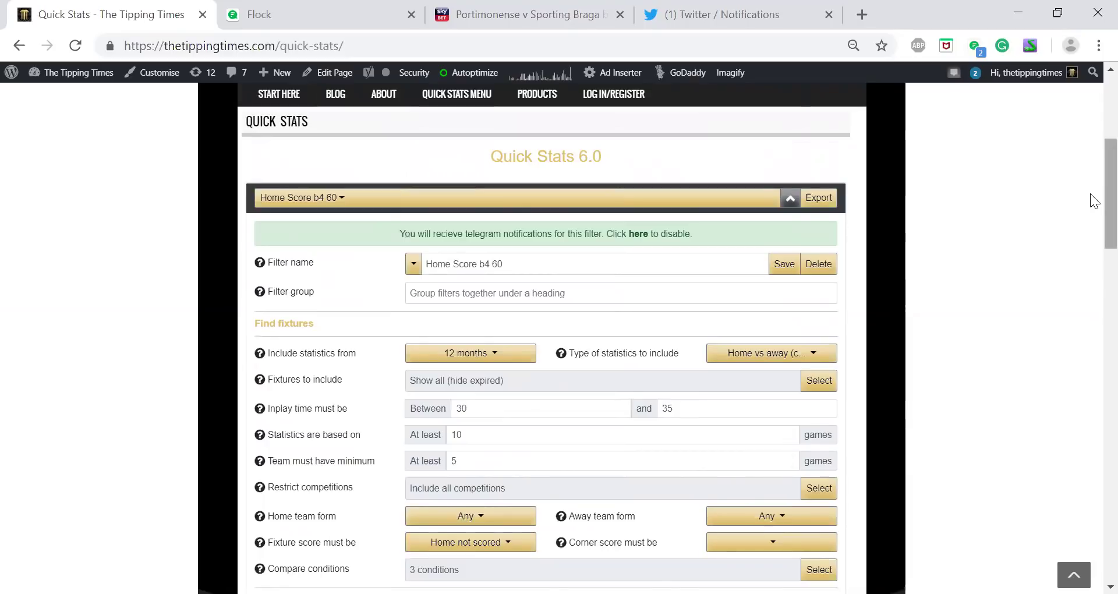
# Step: Review which in-play compare conditions are selected for the filter, and close the list
pyautogui.scroll(-1, 1089, 198)
pyautogui.scroll(-2, 1091, 221)
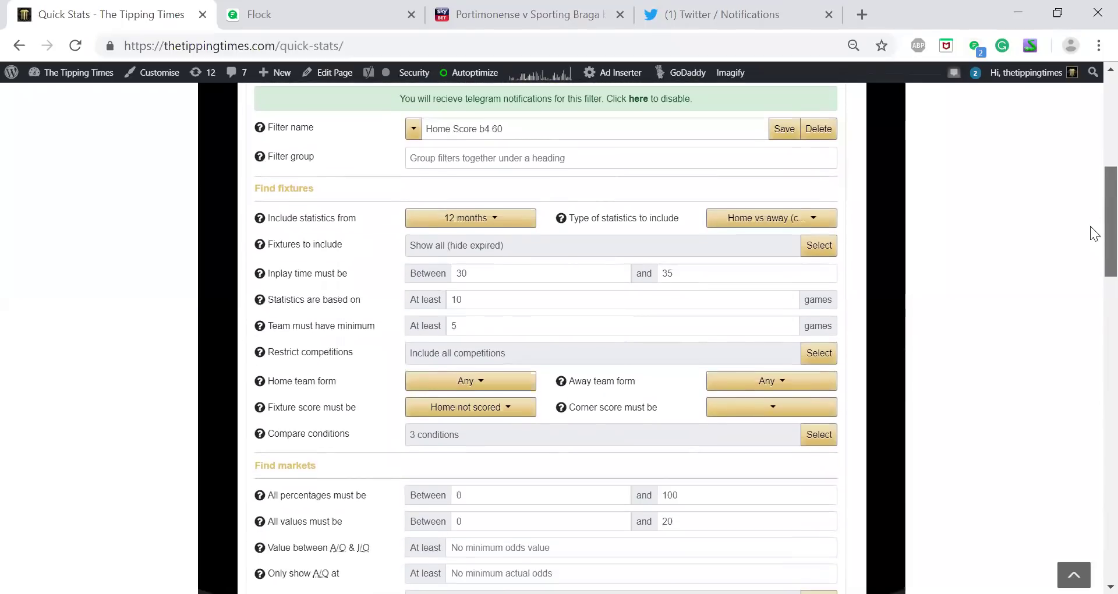
pyautogui.scroll(-1, 1090, 274)
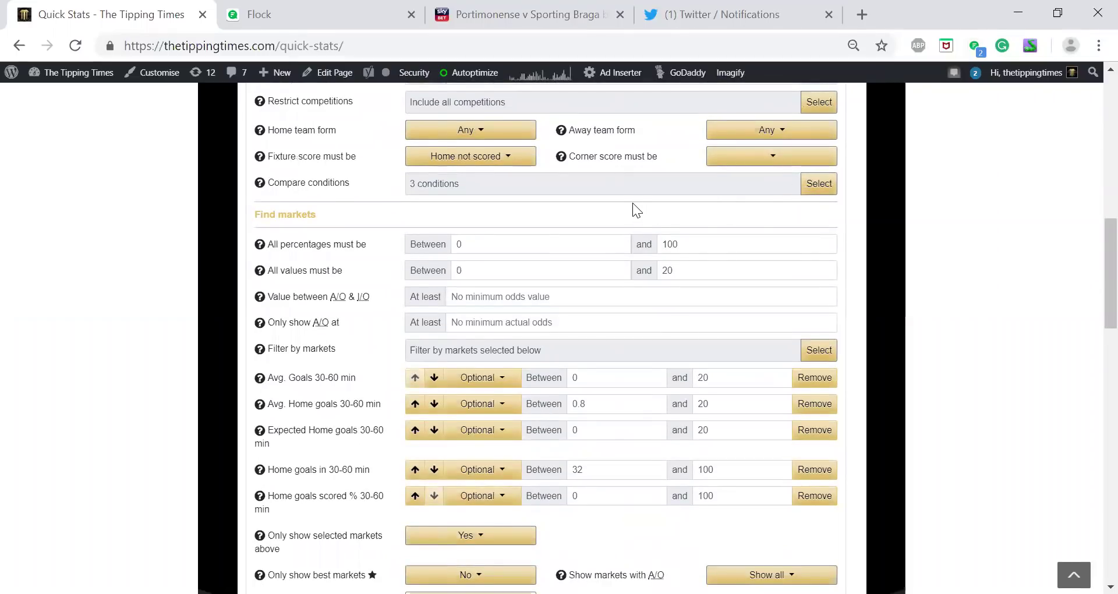
pyautogui.click(822, 185)
pyautogui.click(821, 181)
pyautogui.click(808, 182)
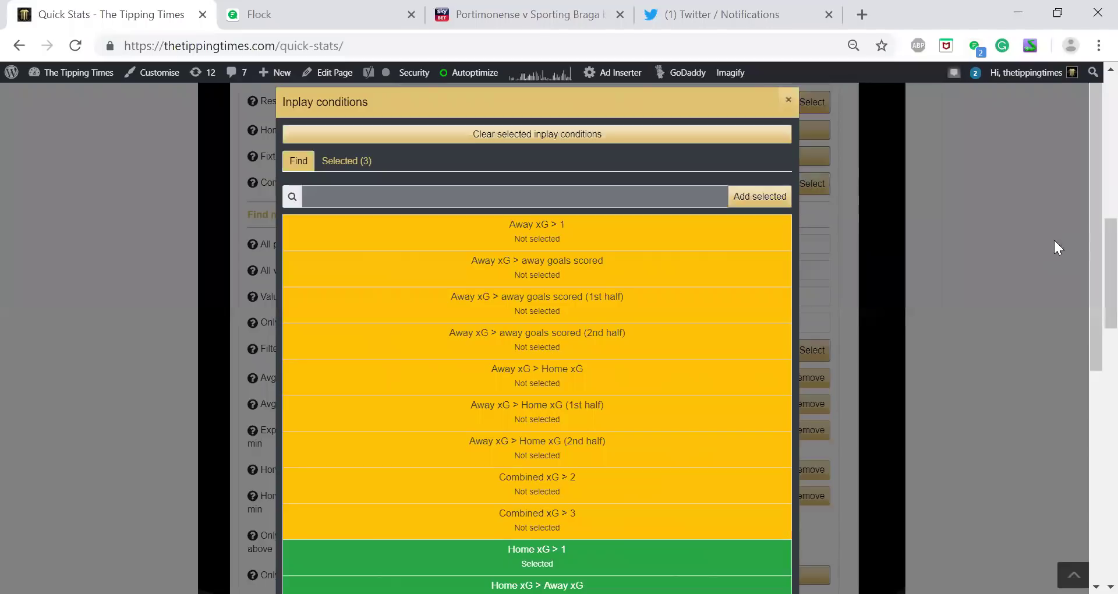
pyautogui.scroll(-1, 1090, 227)
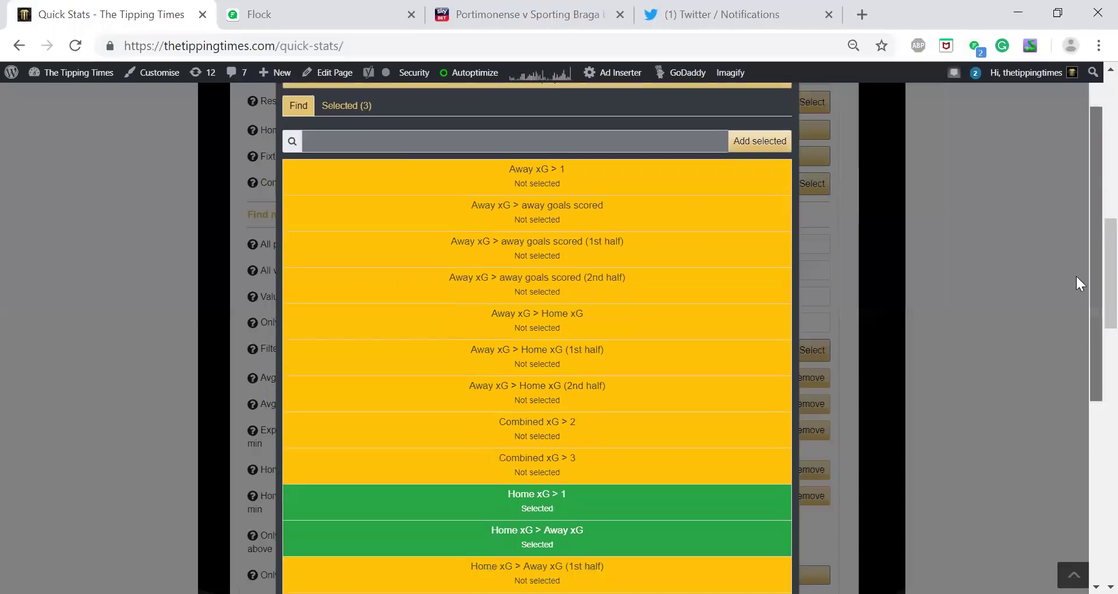
pyautogui.scroll(-3, 1071, 326)
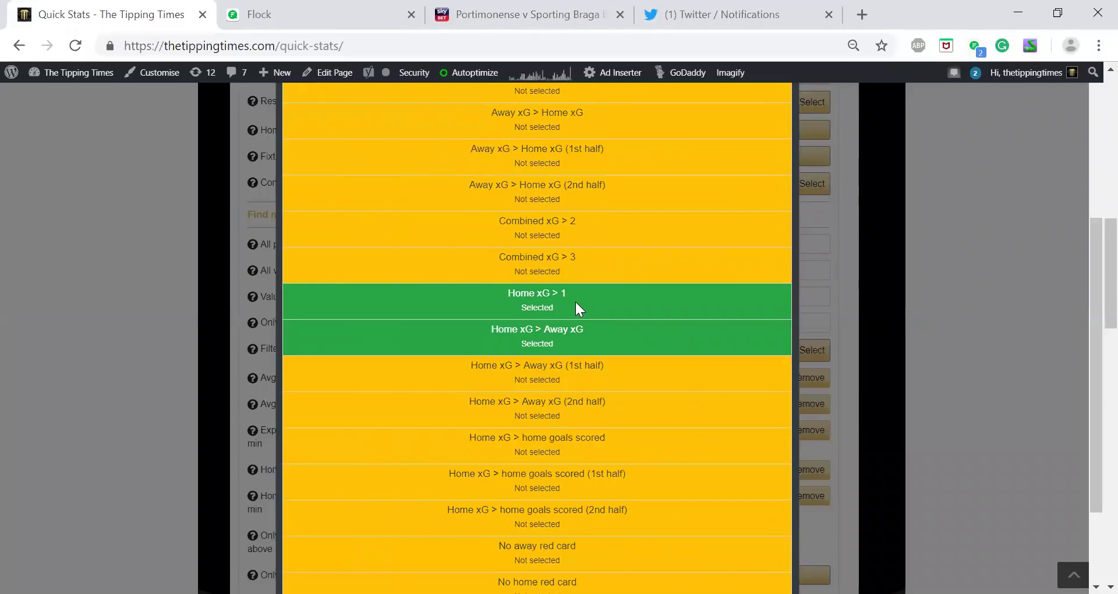
pyautogui.scroll(-2, 575, 300)
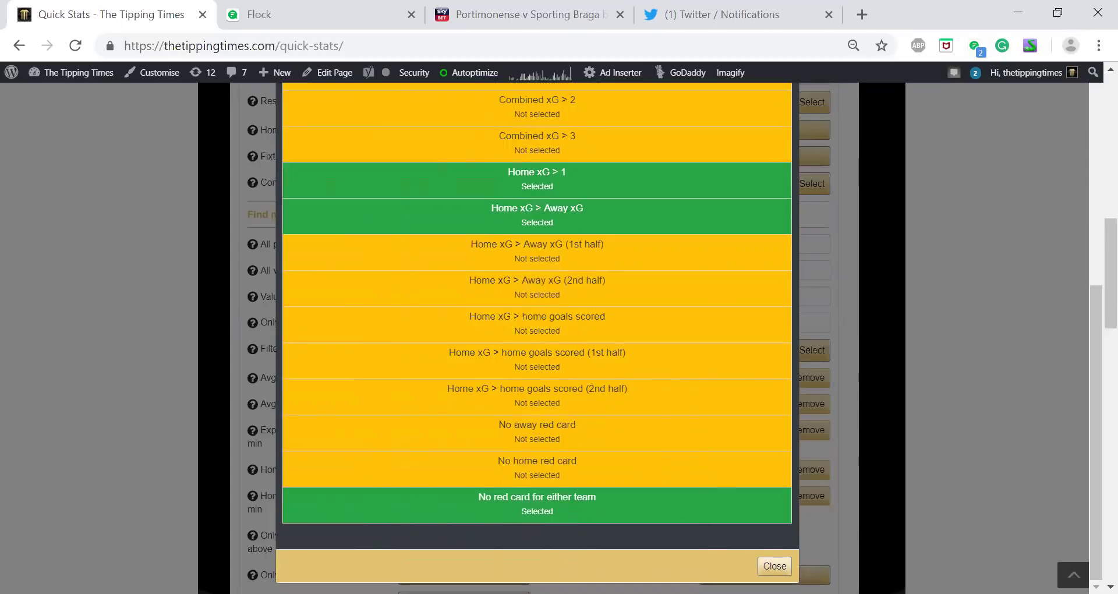
pyautogui.click(774, 566)
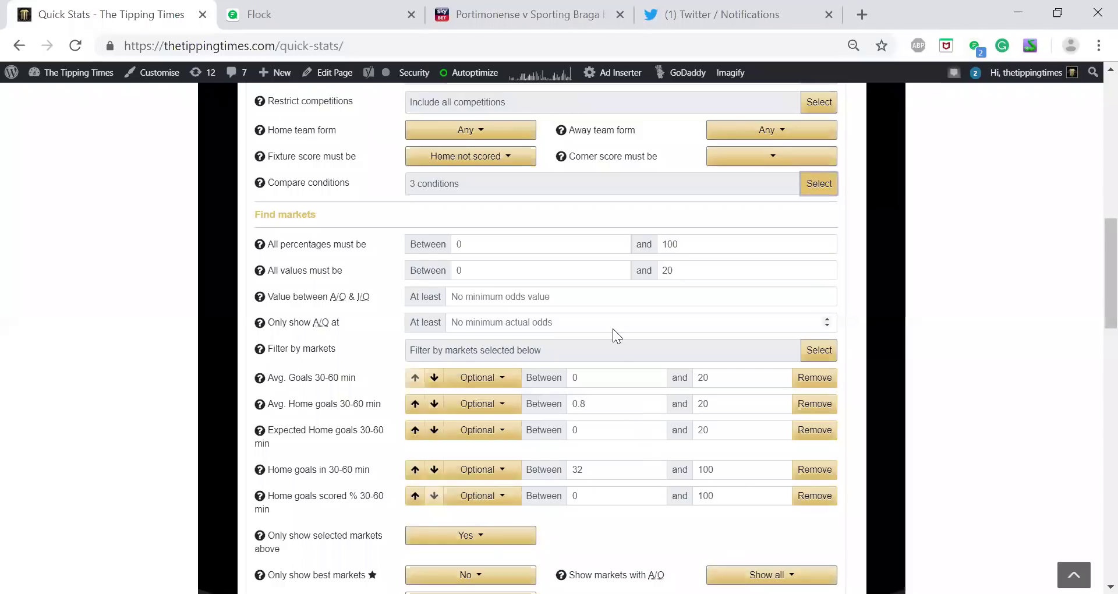
# Step: Set the minimum for Expected Home goals 30-60 min to 0.8
pyautogui.scroll(-2, 613, 328)
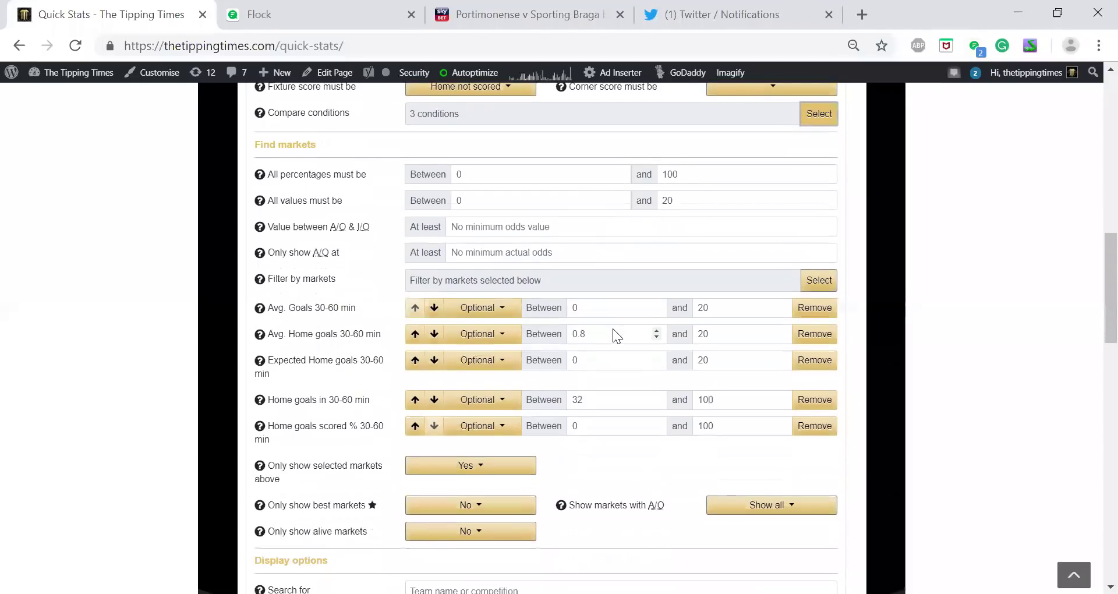
pyautogui.scroll(-1, 612, 328)
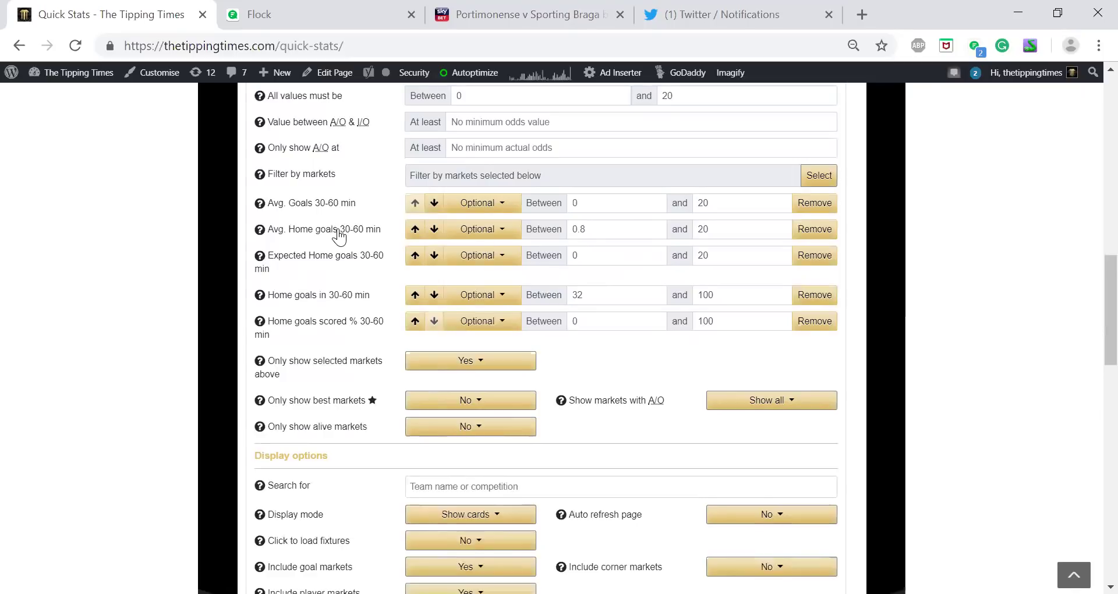
pyautogui.click(584, 249)
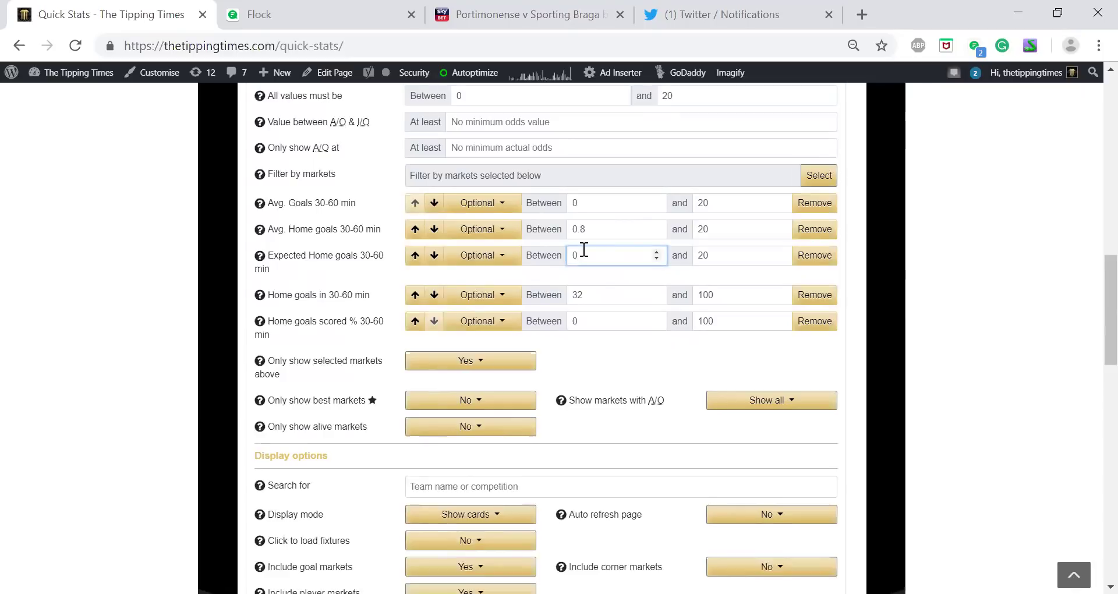
pyautogui.write('.8')
# Step: Read the help for the Expected Home goals, Home goals in and Home goals scored % 30-60 min markets, and check the Home goals in minimum
pyautogui.click(314, 285)
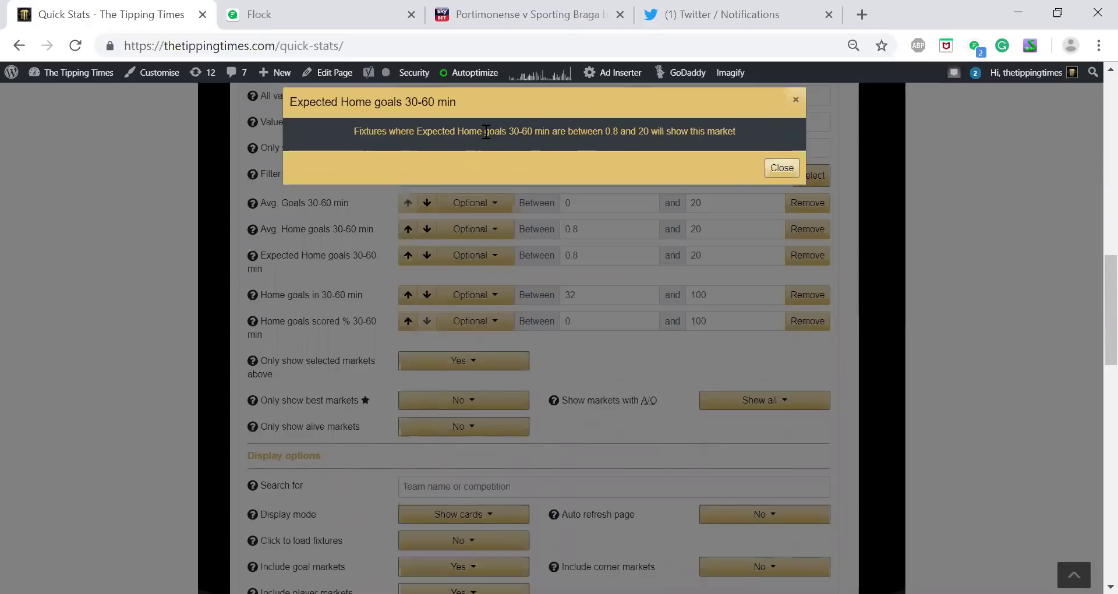
pyautogui.moveTo(484, 131); pyautogui.dragTo(572, 130)
pyautogui.moveTo(679, 120); pyautogui.dragTo(743, 142)
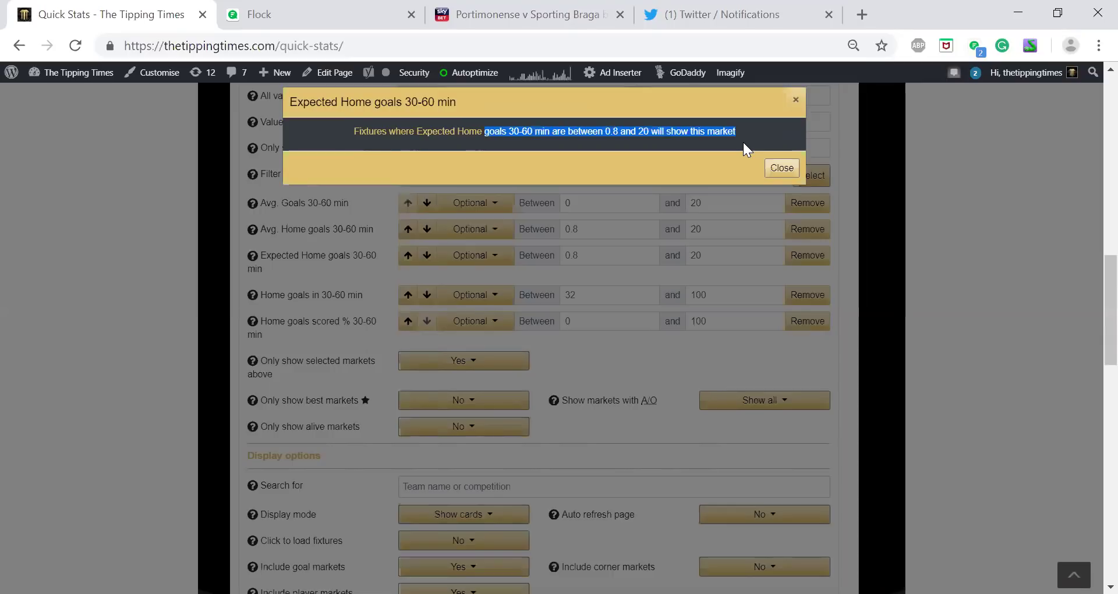
pyautogui.click(796, 106)
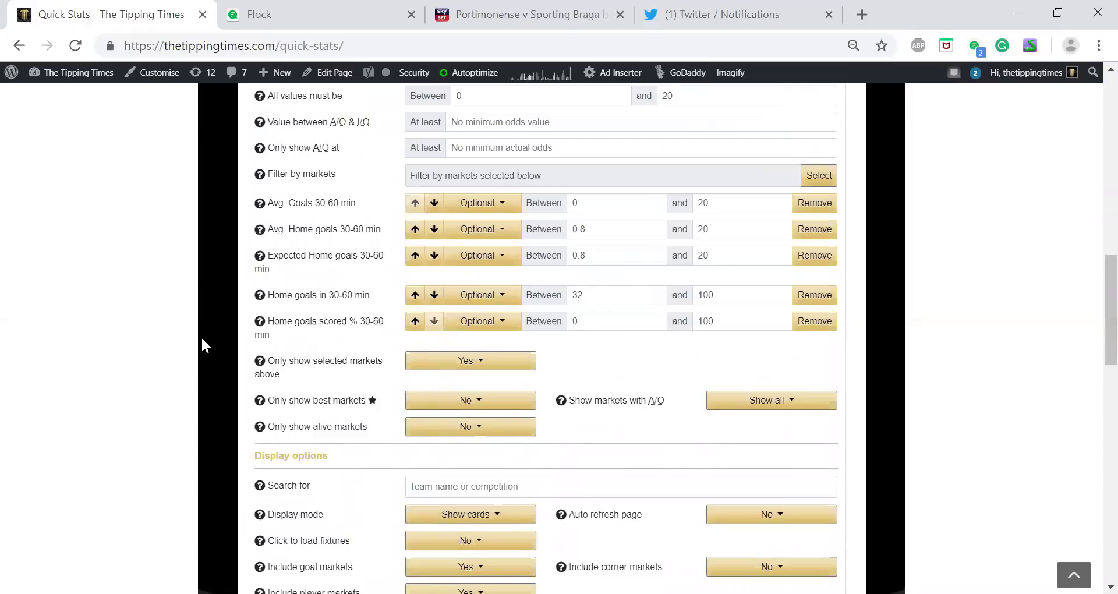
pyautogui.click(258, 295)
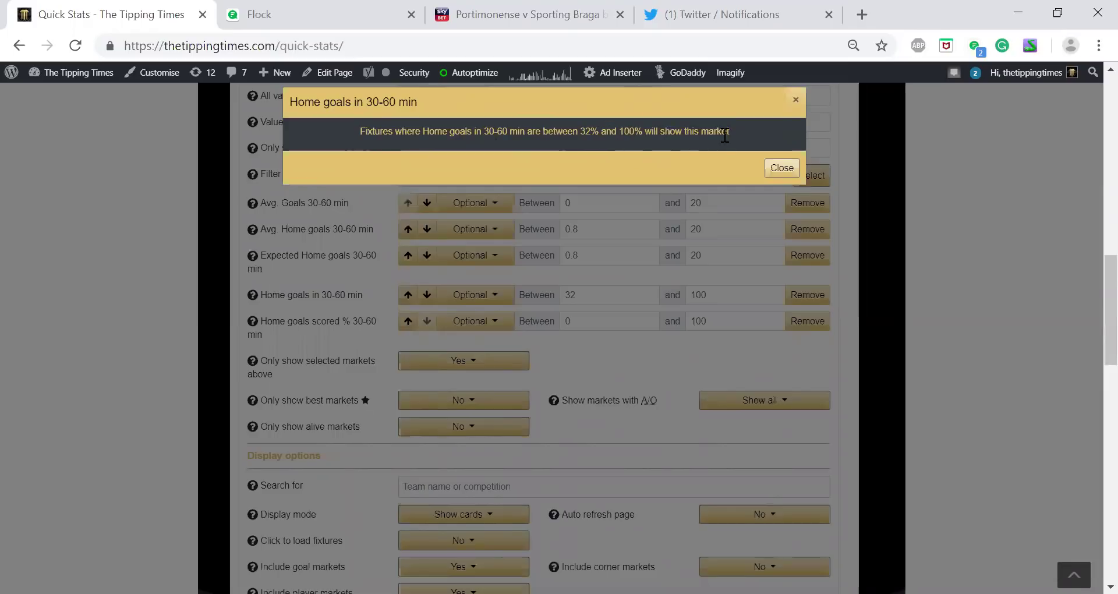
pyautogui.click(796, 100)
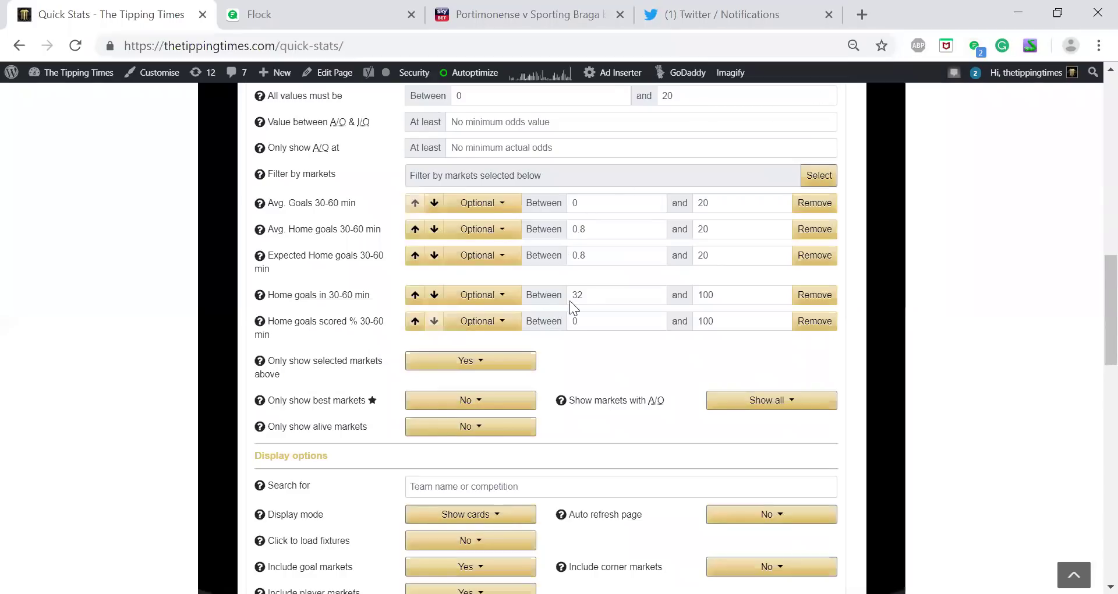
pyautogui.moveTo(592, 297); pyautogui.dragTo(560, 295)
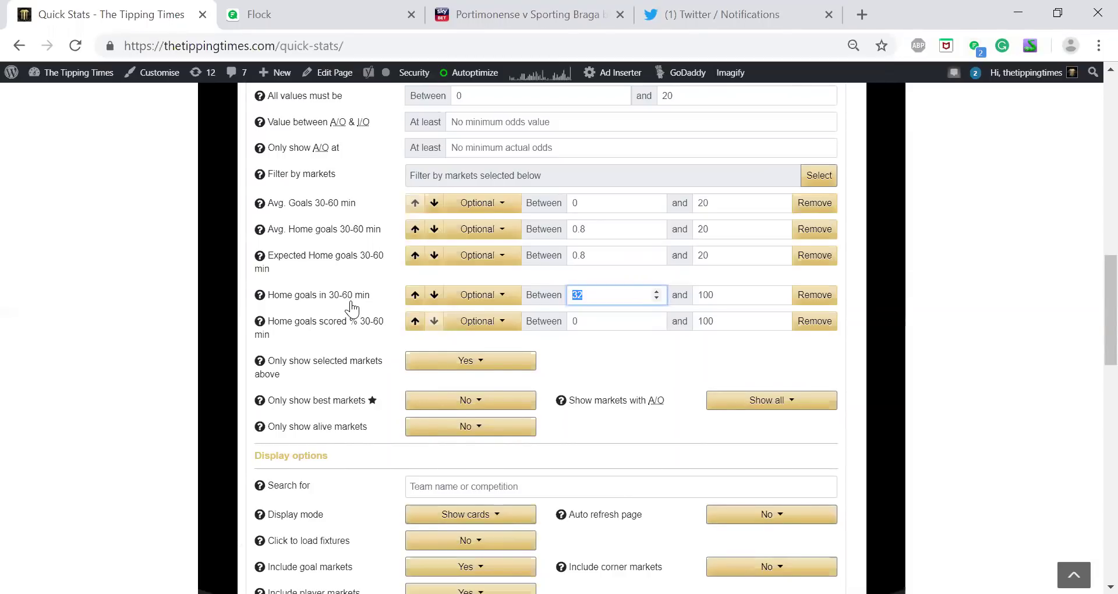
pyautogui.click(592, 291)
pyautogui.click(260, 321)
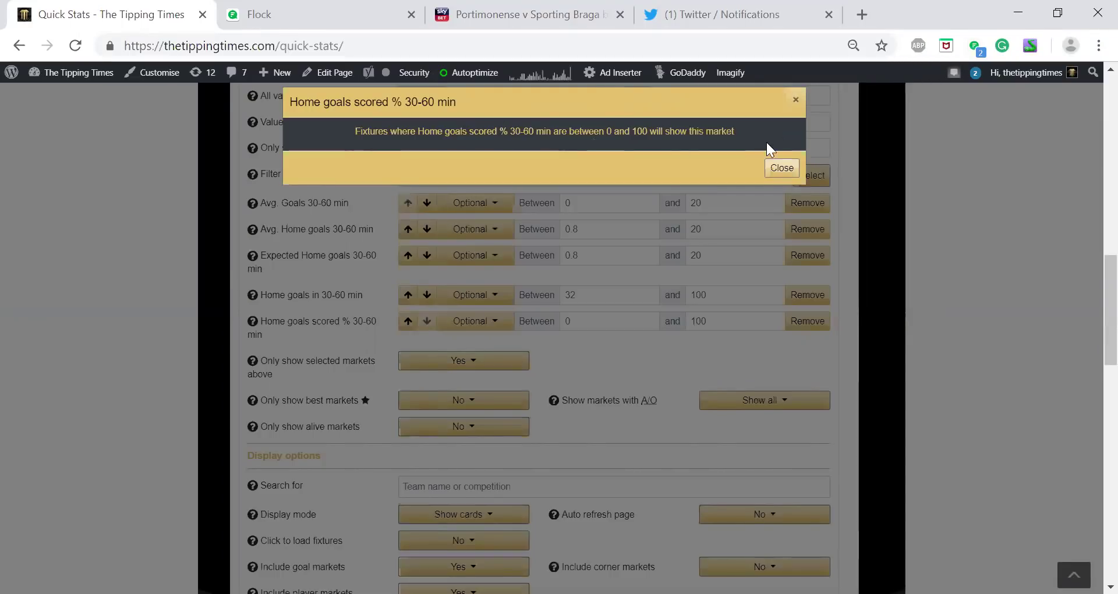
pyautogui.click(795, 100)
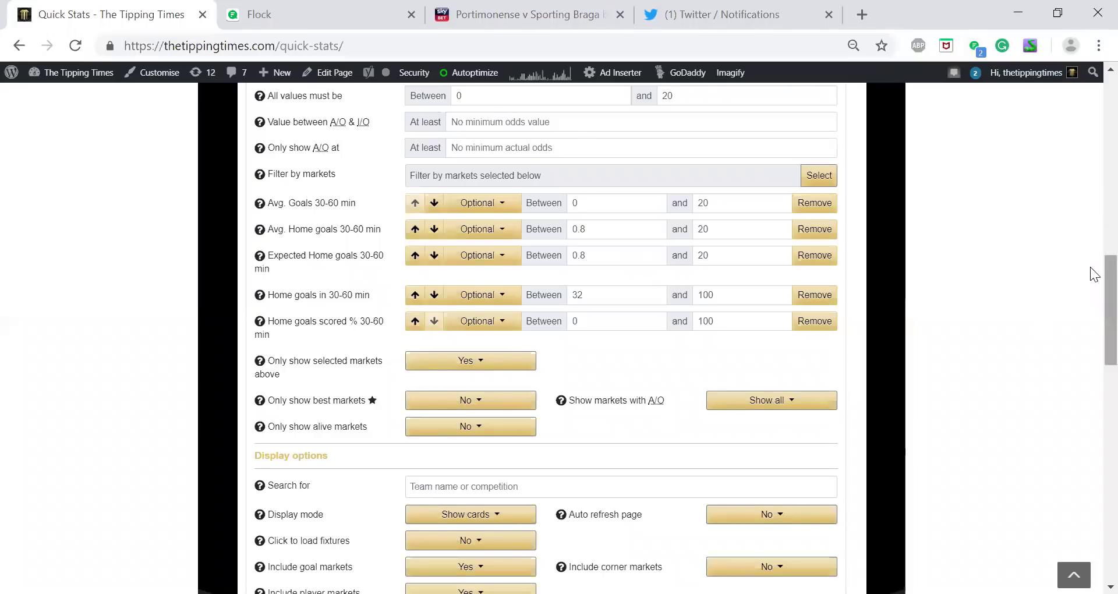
# Step: Review the whole filter form, including its display and export options, and the results area below it
pyautogui.moveTo(1091, 268); pyautogui.dragTo(1091, 286)
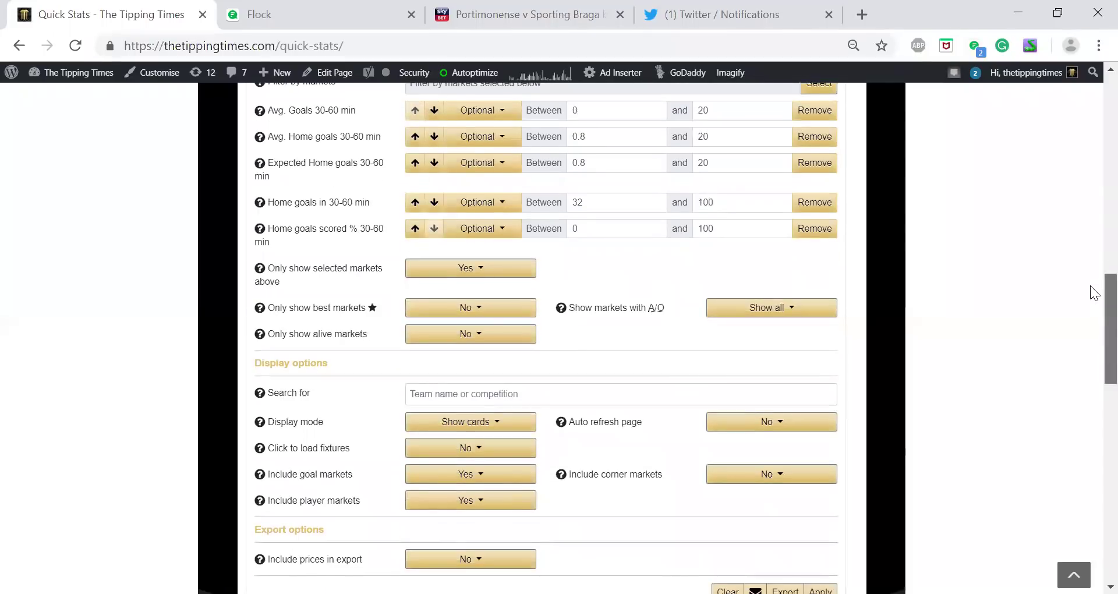
pyautogui.scroll(-6, 1089, 326)
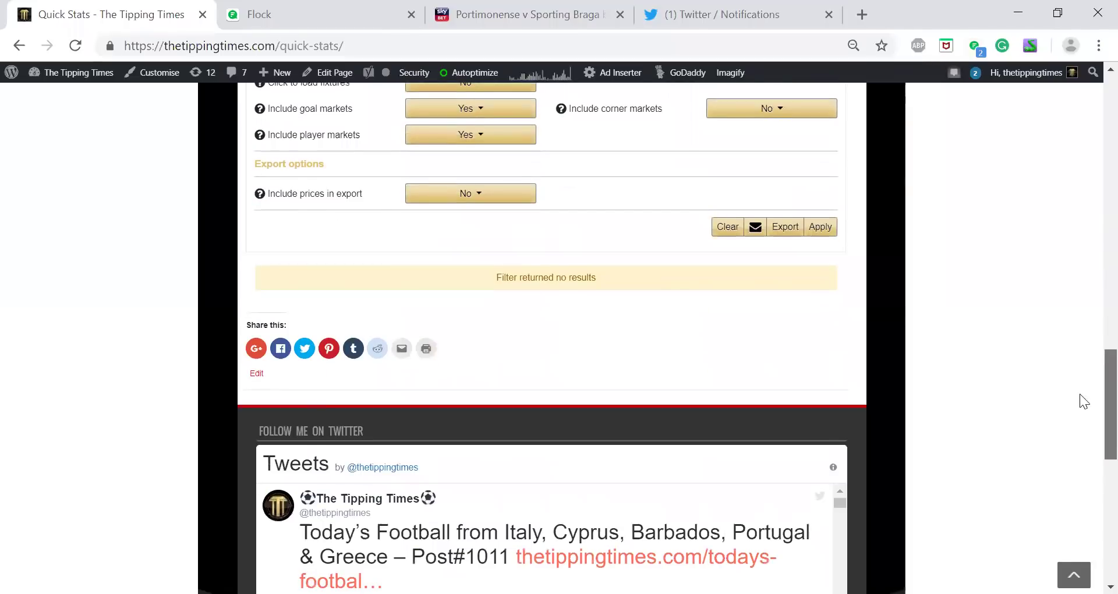
pyautogui.scroll(-4, 1078, 407)
pyautogui.scroll(3, 1071, 349)
pyautogui.scroll(17, 1078, 195)
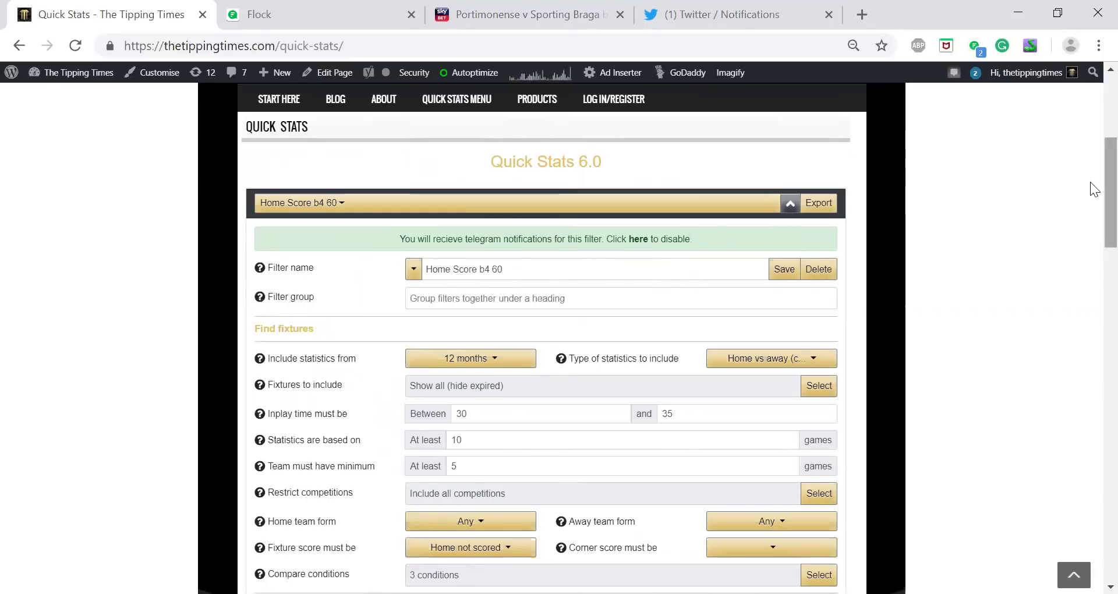
pyautogui.scroll(-18, 1090, 181)
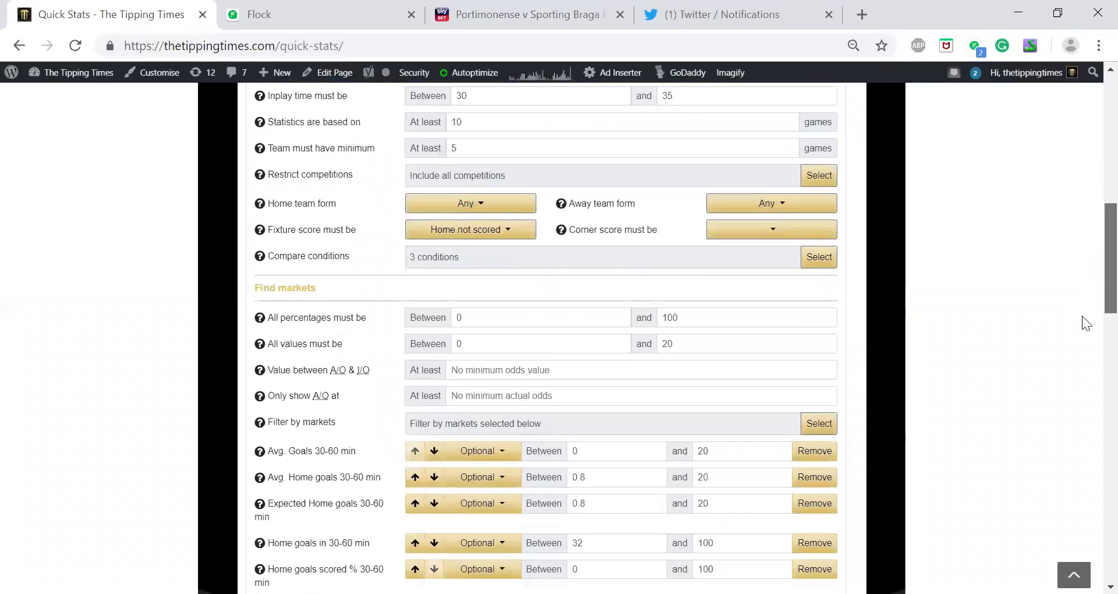
pyautogui.scroll(-1, 1049, 416)
pyautogui.scroll(2, 1048, 407)
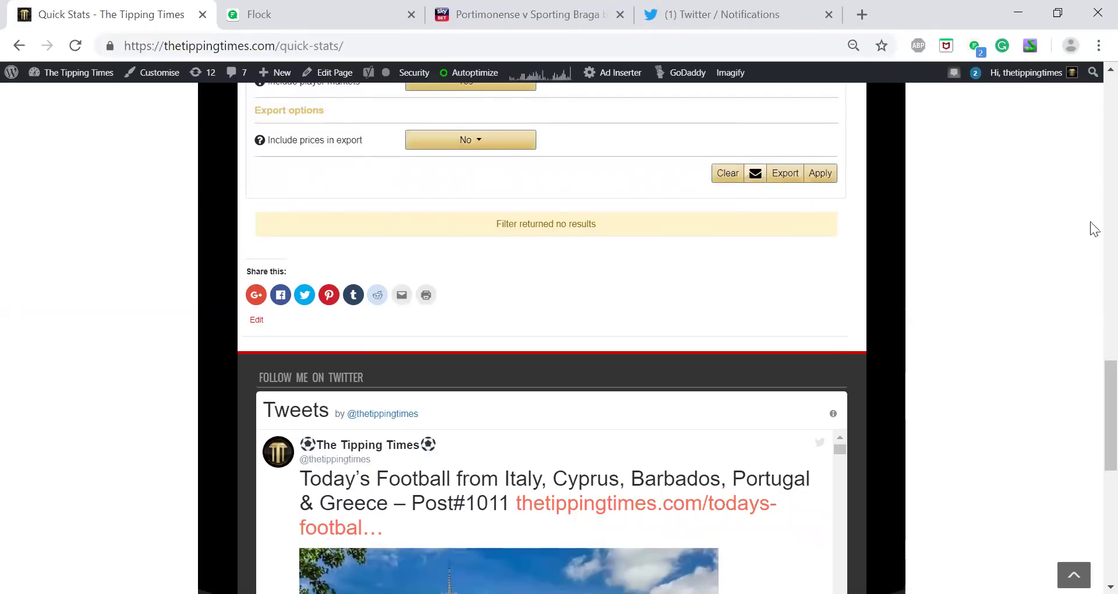
pyautogui.scroll(15, 1090, 166)
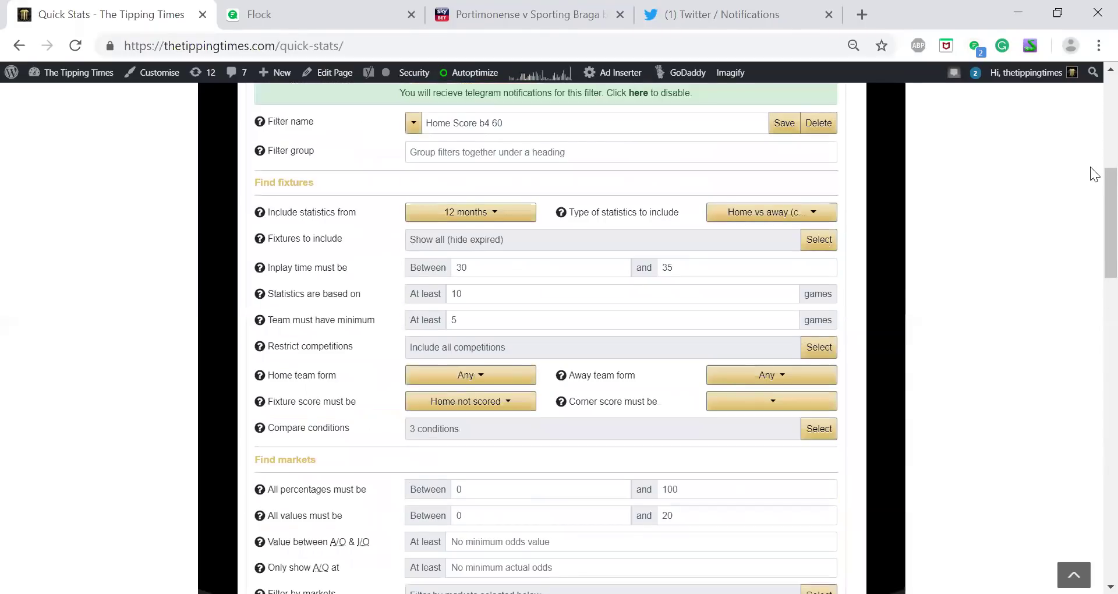
pyautogui.scroll(7, 1090, 167)
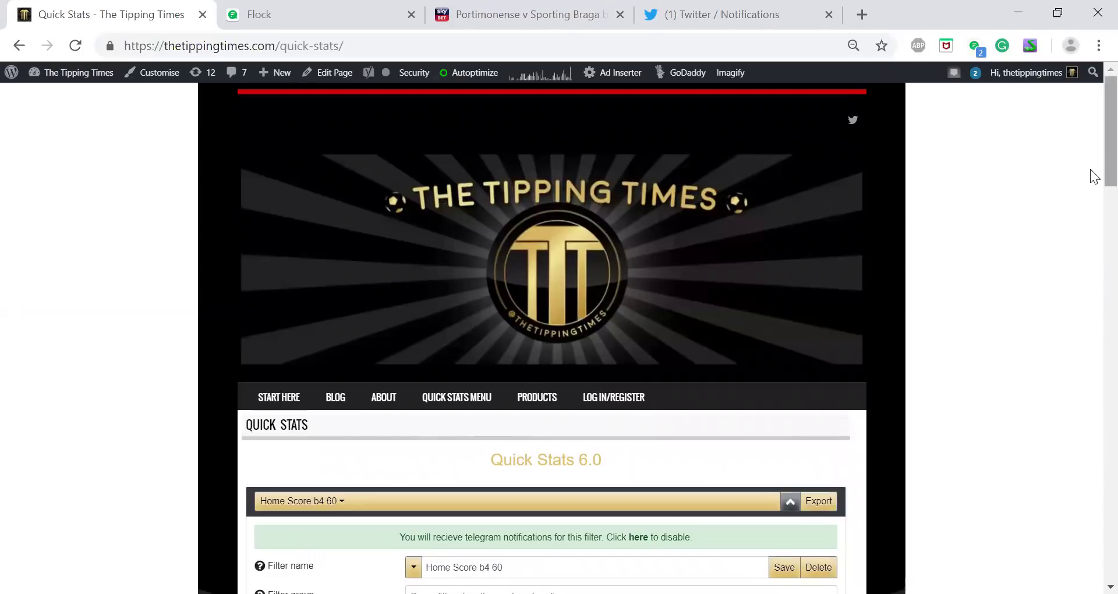
# Step: Disable the Telegram notifications for the Home Score b4 60 filter and dismiss the confirmation
pyautogui.scroll(-3, 1093, 185)
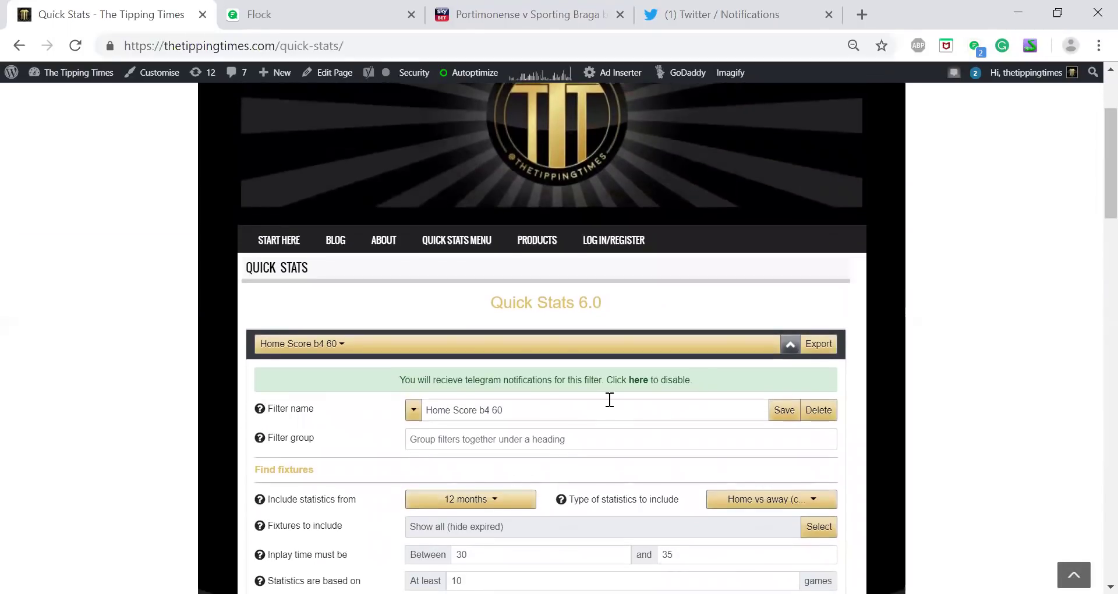
pyautogui.click(638, 383)
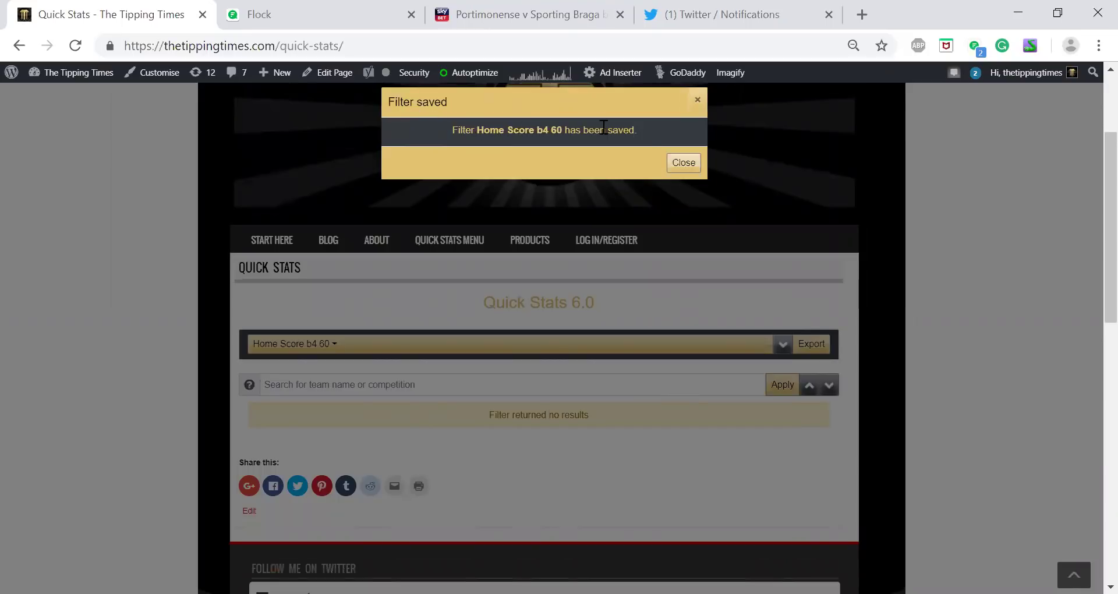
pyautogui.click(683, 164)
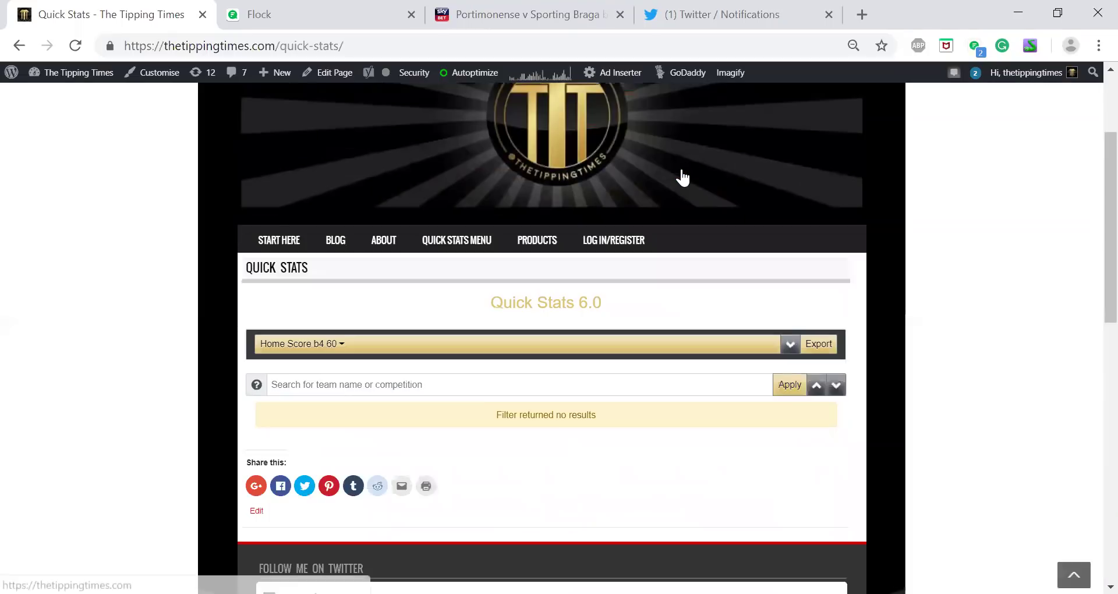
# Step: Expand the Home Score b4 60 filter form, enable its personal Telegram notifications, and dismiss the save confirmation
pyautogui.click(789, 348)
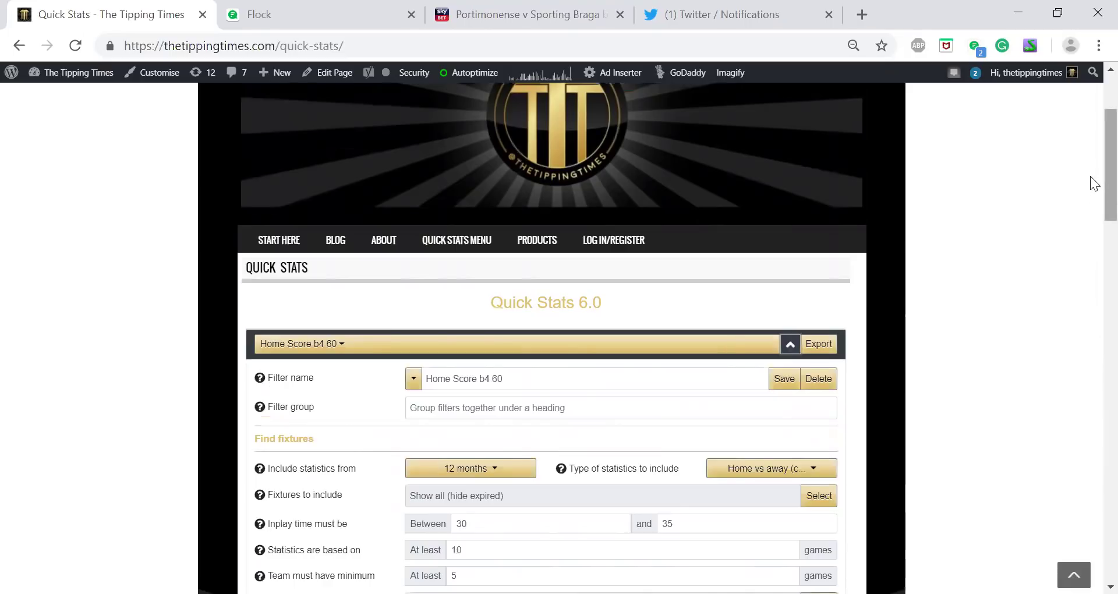
pyautogui.scroll(-15, 1090, 174)
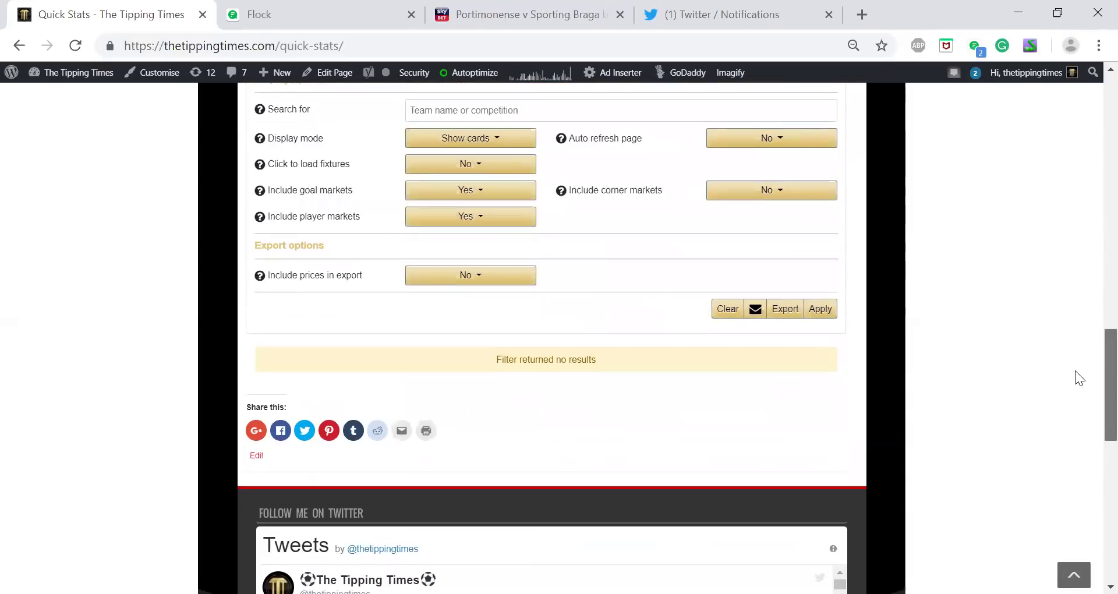
pyautogui.scroll(1, 1074, 370)
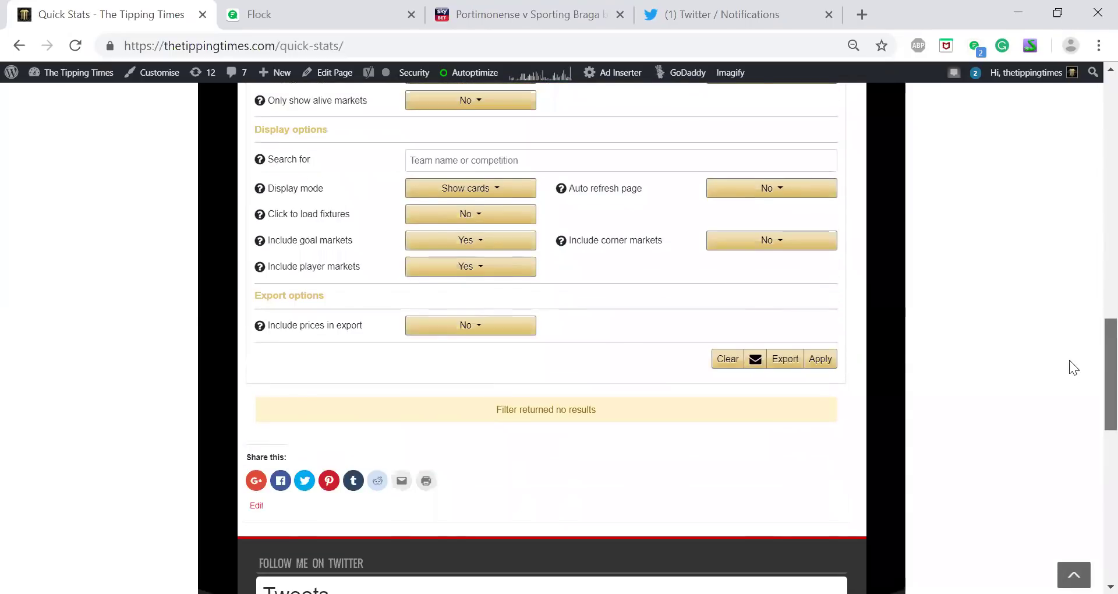
pyautogui.click(758, 361)
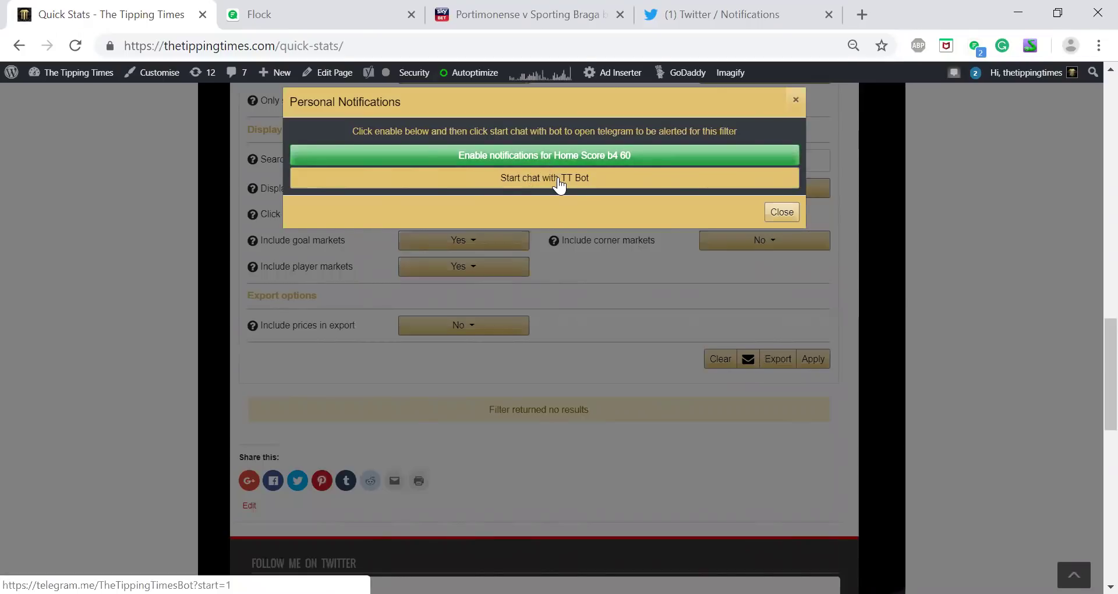
pyautogui.click(553, 159)
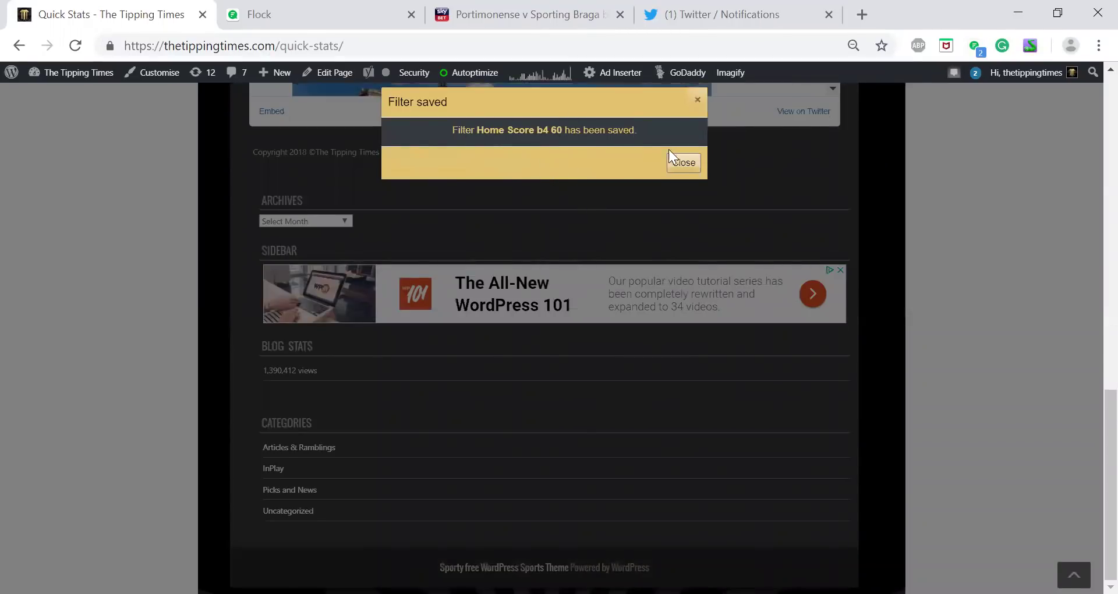
pyautogui.click(683, 163)
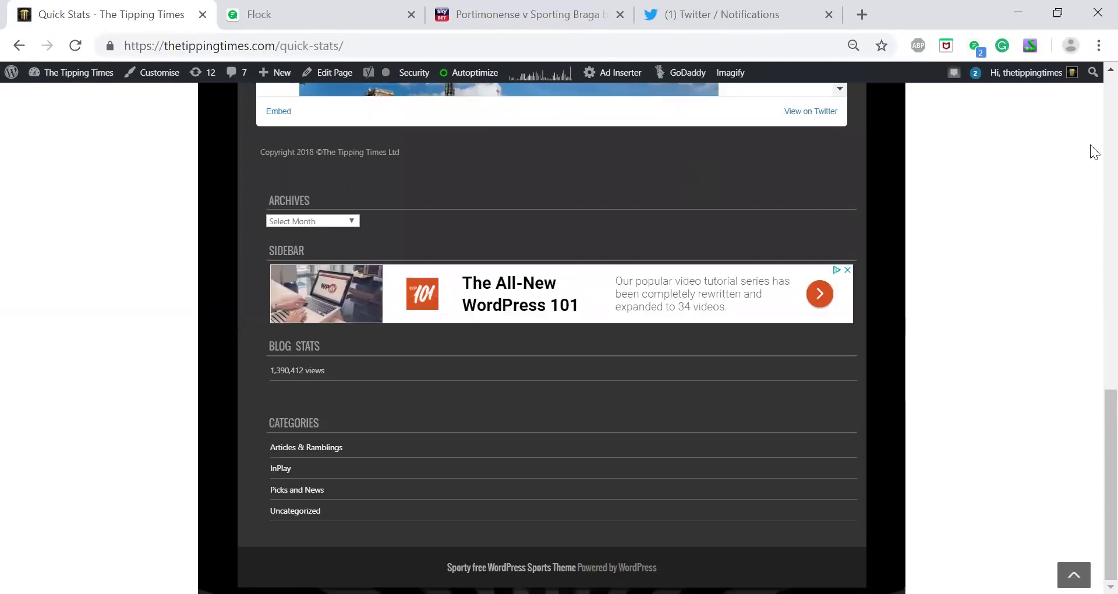
# Step: Reopen the Home Score b4 60 filter form and check its Telegram notification status and fixture settings
pyautogui.scroll(15, 1090, 144)
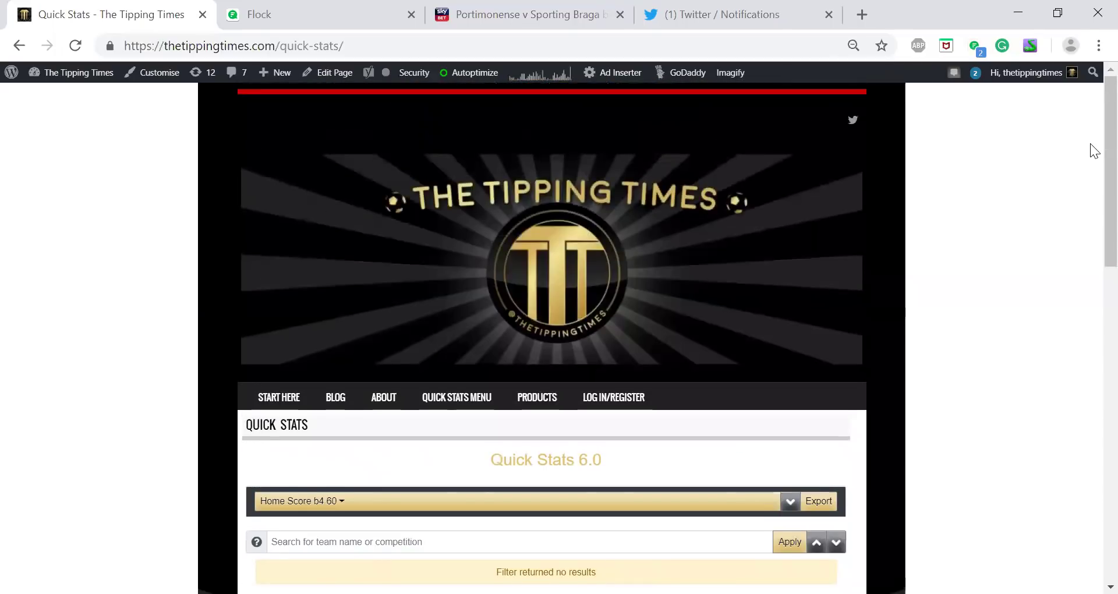
pyautogui.scroll(-2, 1090, 184)
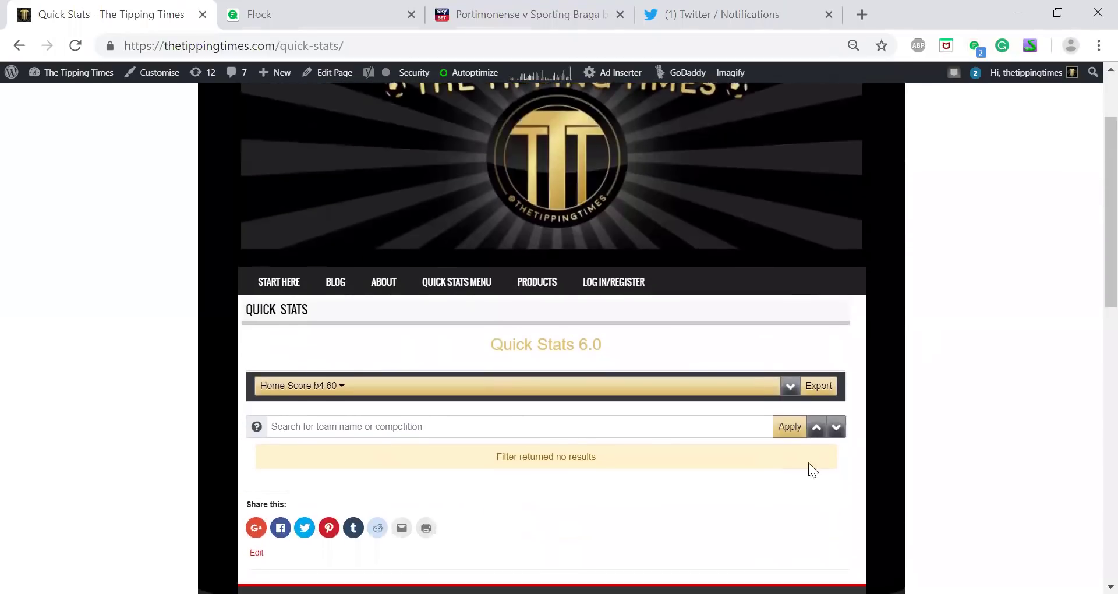
pyautogui.click(792, 387)
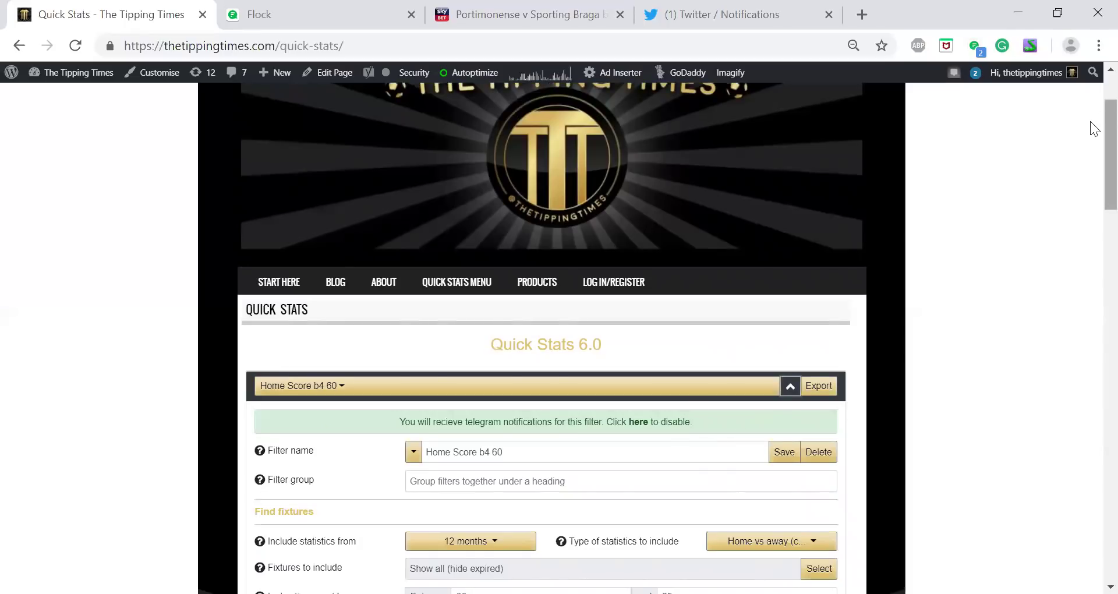
pyautogui.scroll(-1, 1091, 131)
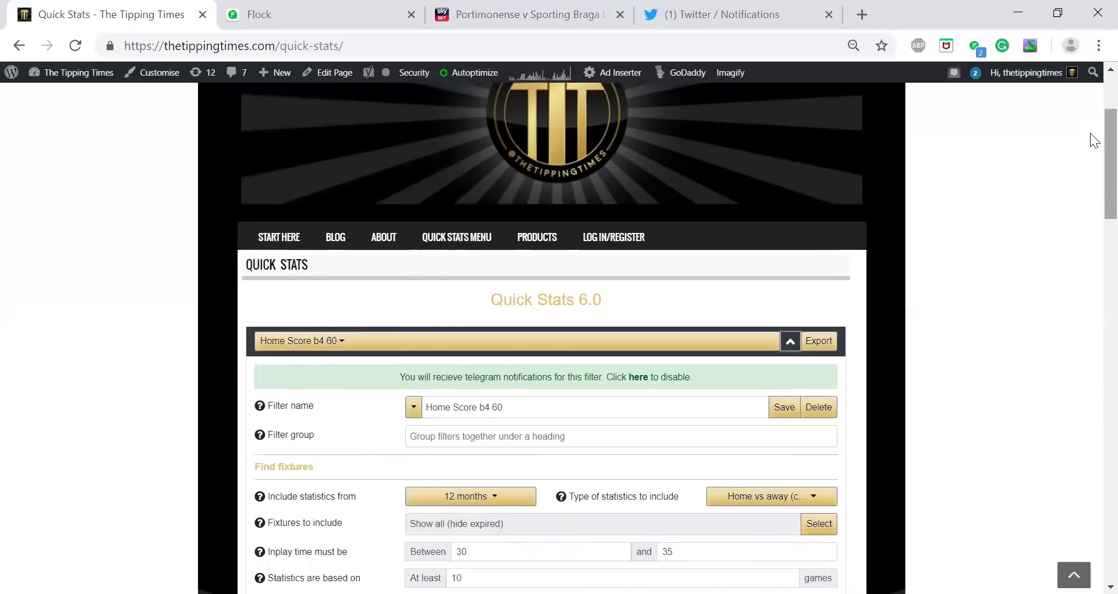
pyautogui.moveTo(1109, 166); pyautogui.dragTo(1089, 128)
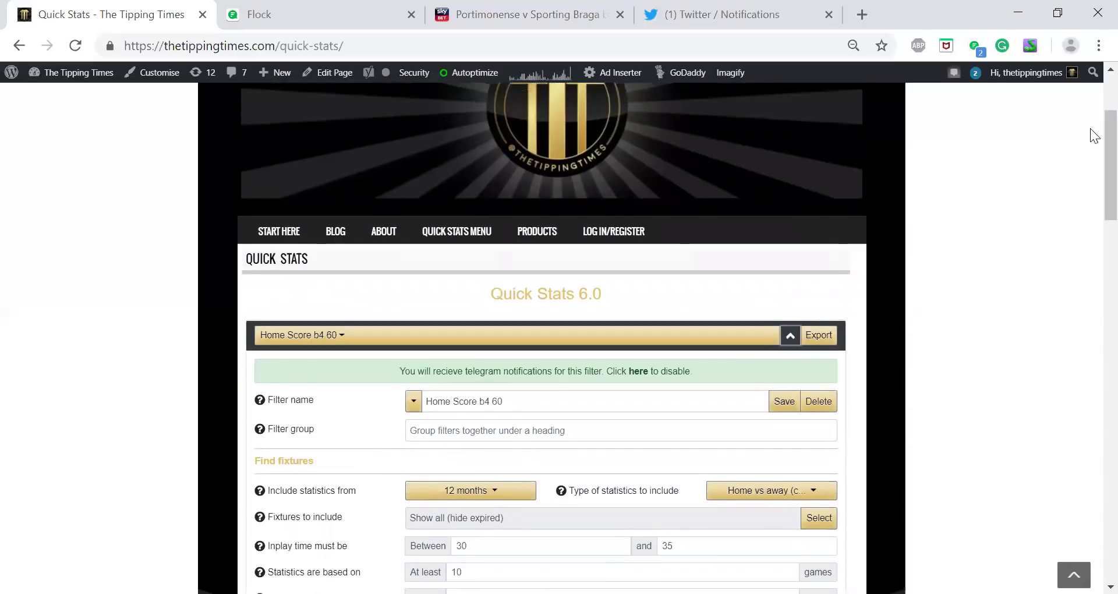